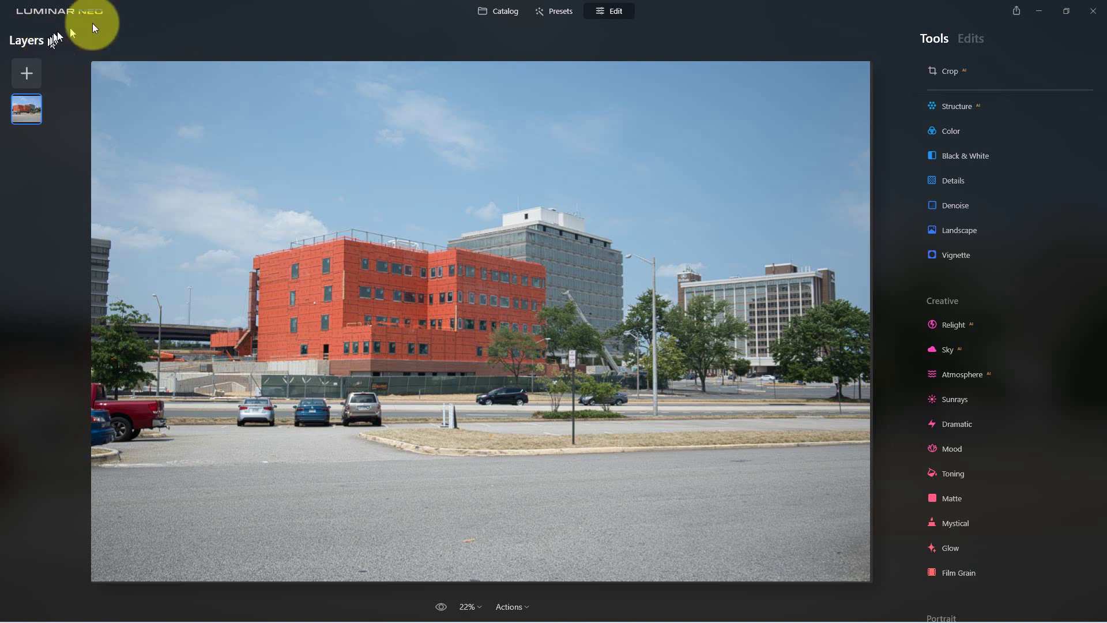
- Show the histogram from the Luminar Neo logo menu's View submenu
left_click(39, 11)
mouse_move(63, 114)
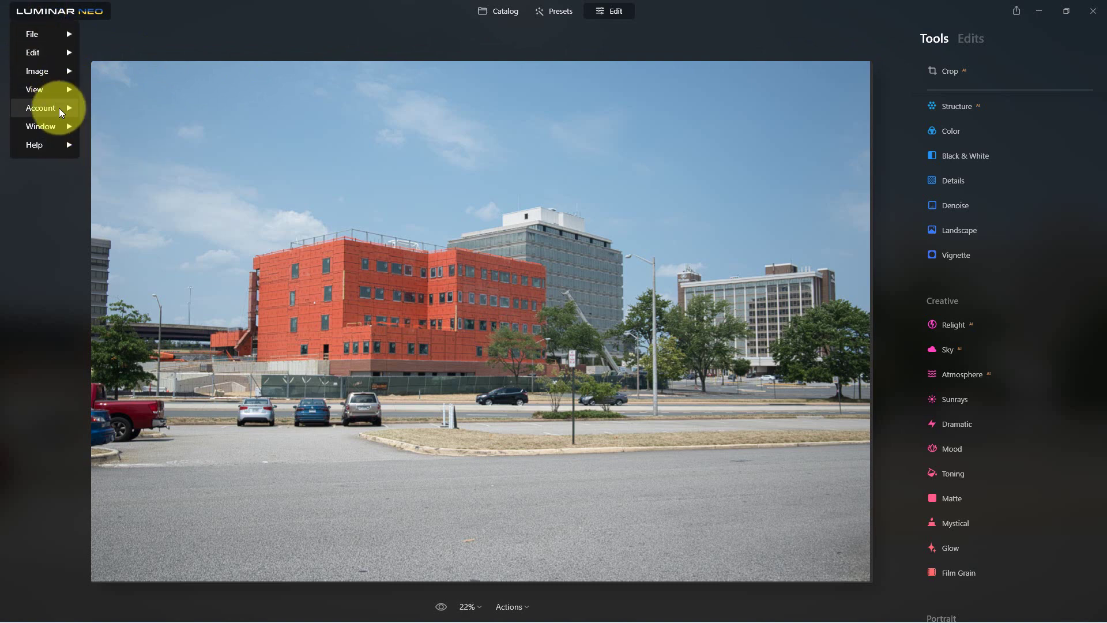
mouse_move(58, 89)
left_click(167, 273)
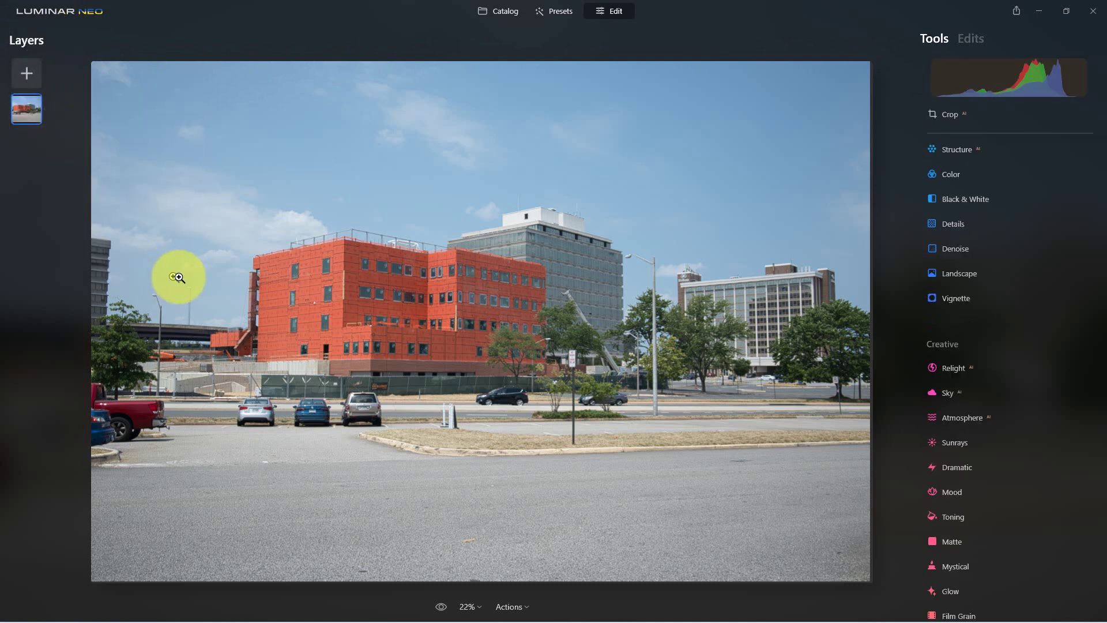
- Turn on both the shadow and highlight clipping warnings on the histogram
mouse_move(995, 73)
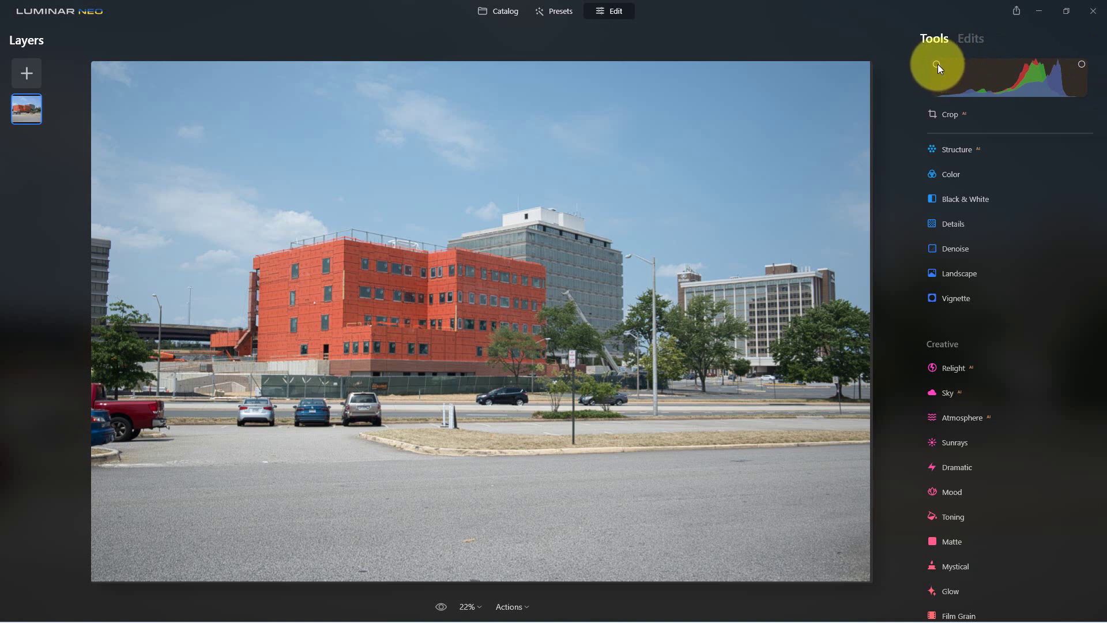
left_click(937, 64)
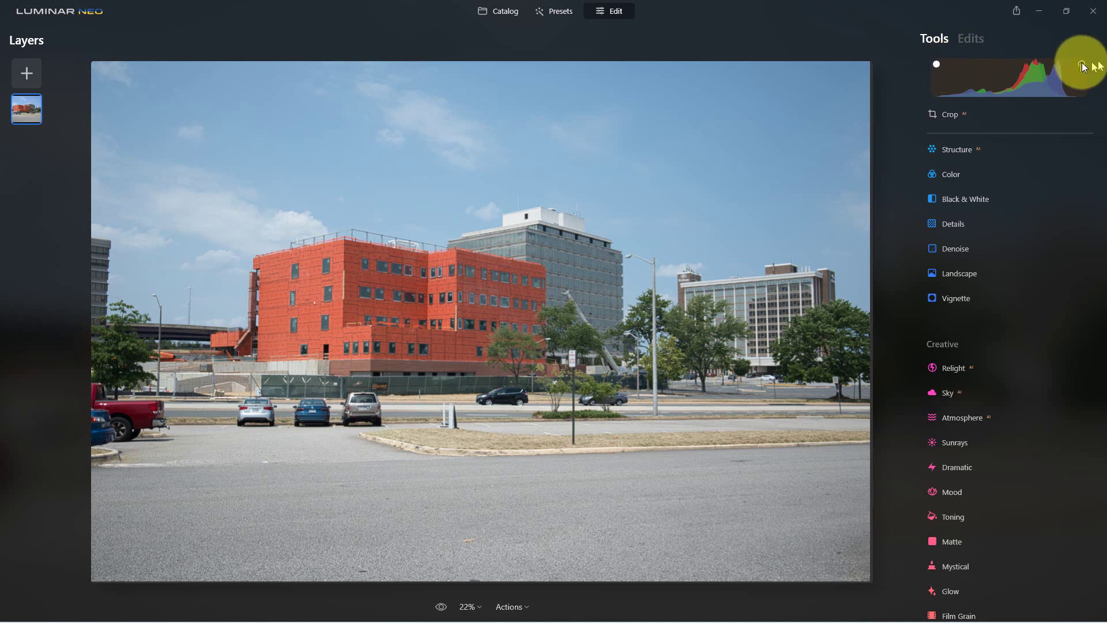
left_click(1082, 64)
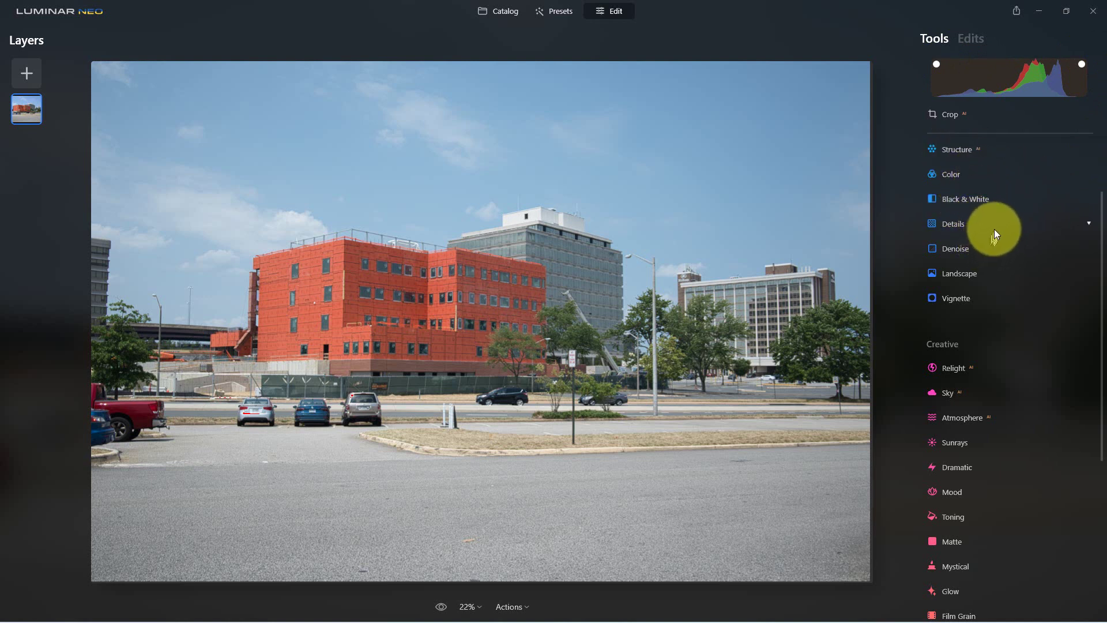
scroll(986, 157, "up", 3)
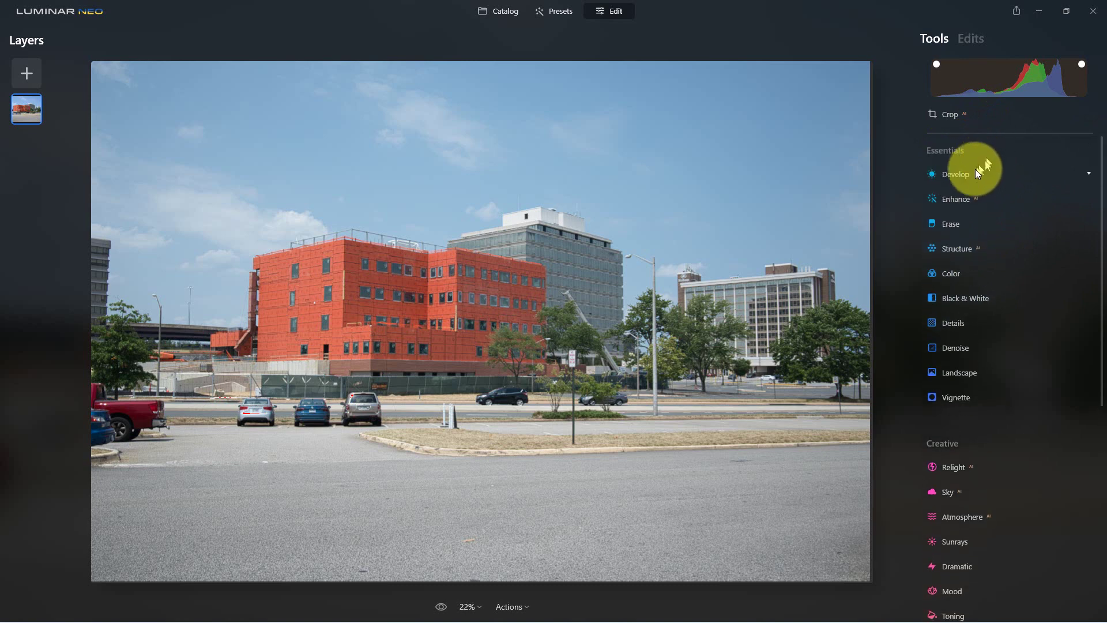
left_click(974, 173)
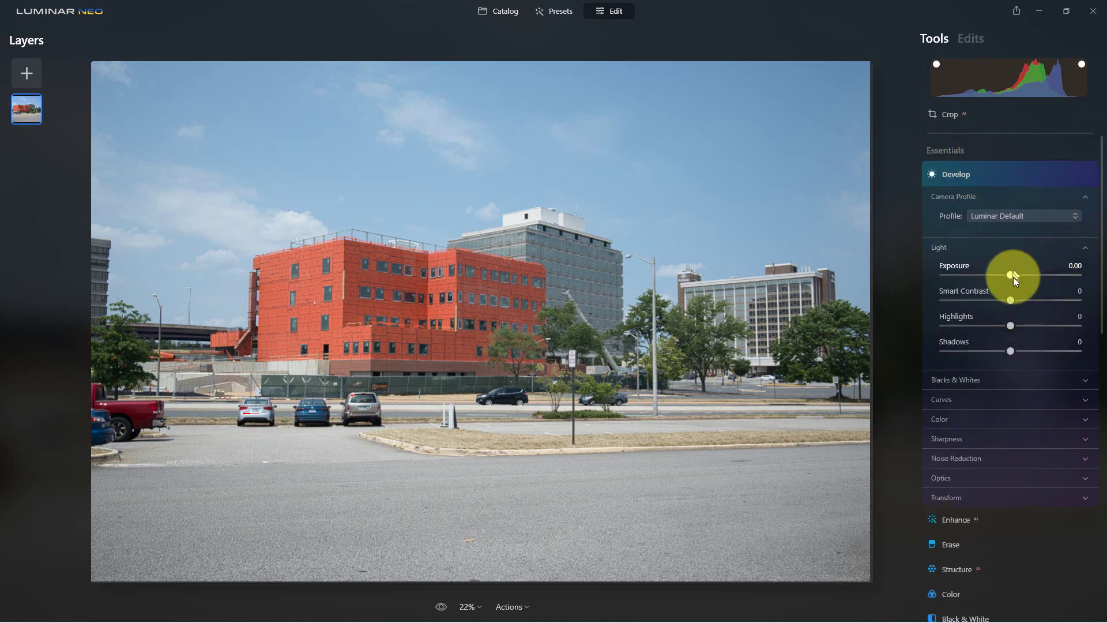
left_click_drag(1011, 272, 1023, 270)
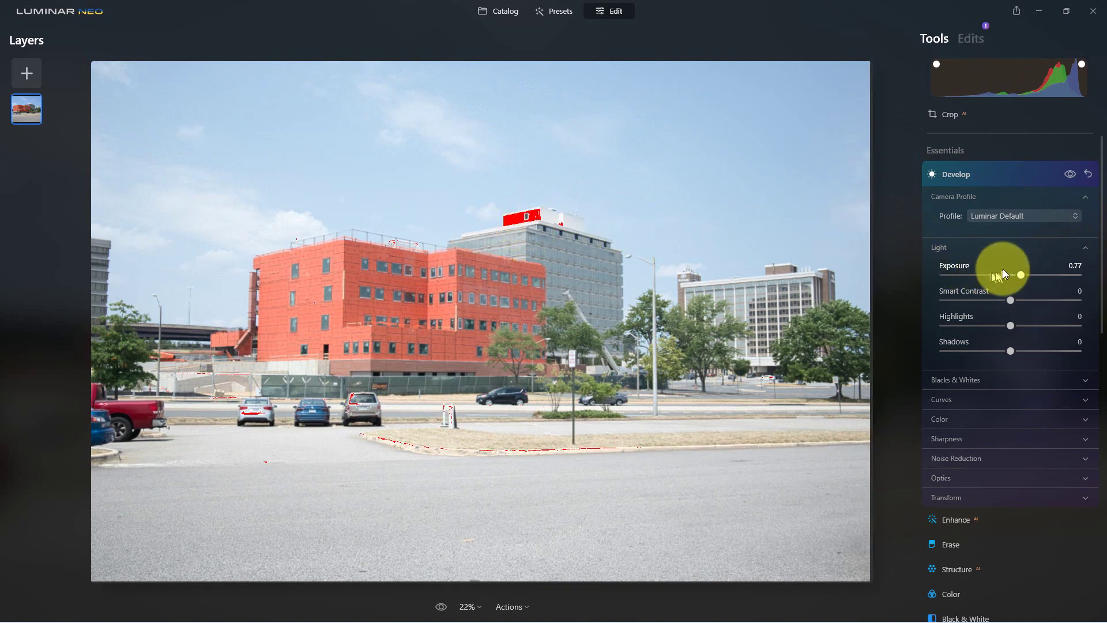
left_click_drag(1019, 275, 972, 267)
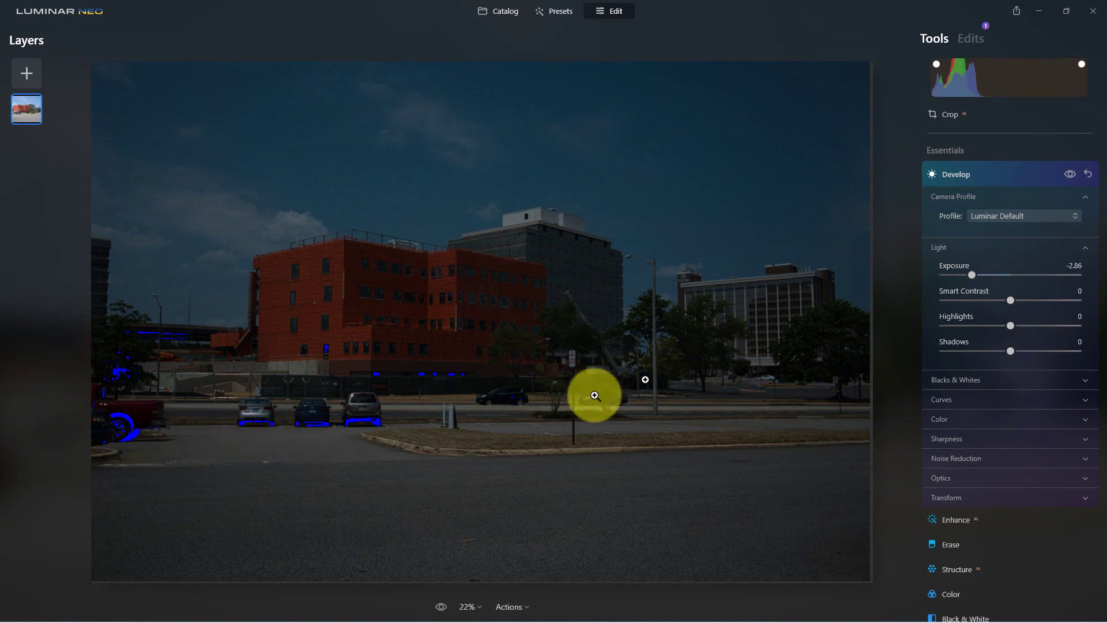
left_click(1088, 178)
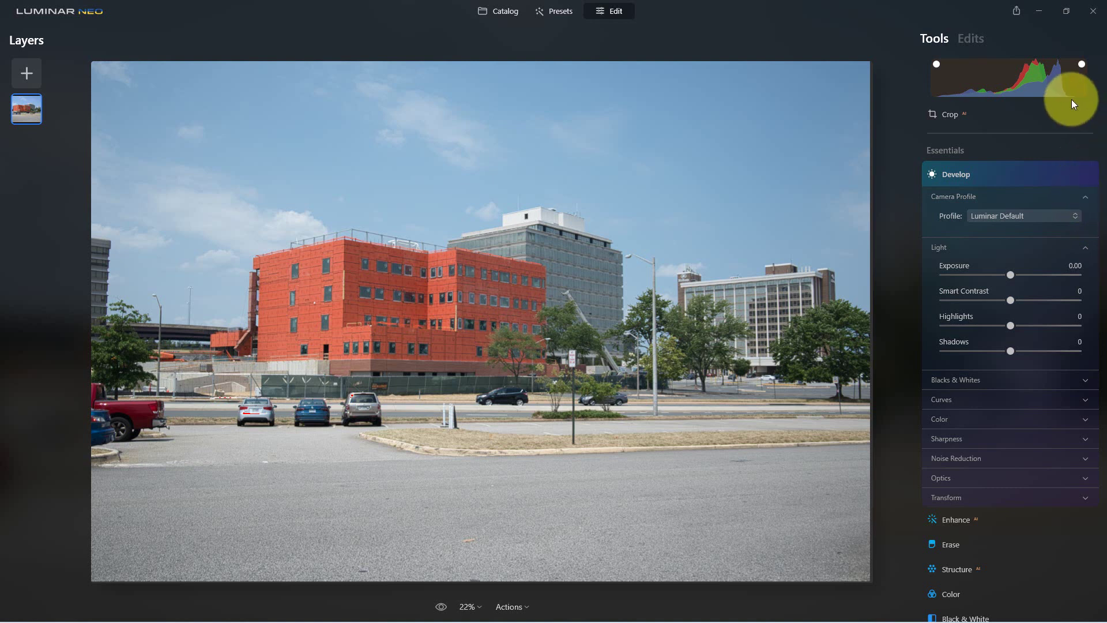
- Collapse Light, expand Black & White and choose a Linear Gradient mask in its Masking options
left_click(962, 172)
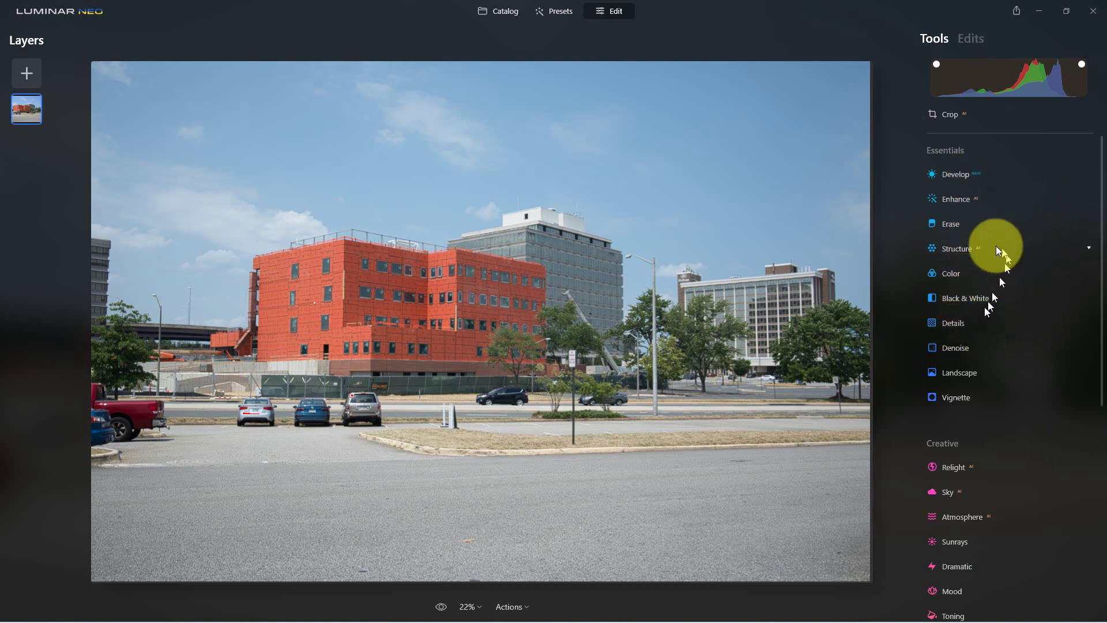
left_click(963, 297)
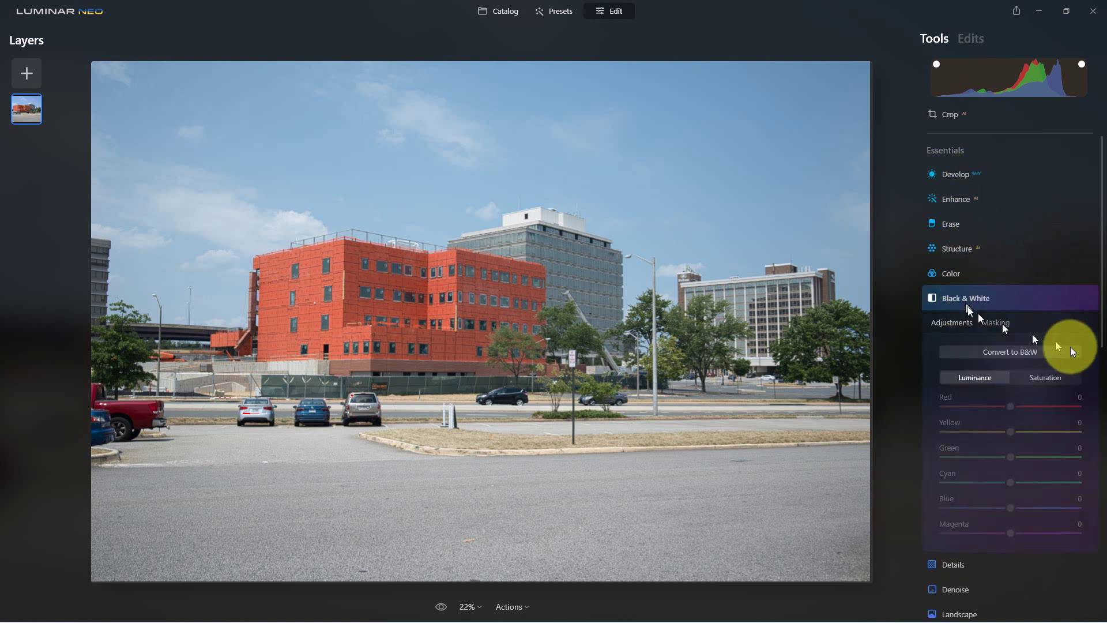
left_click(996, 323)
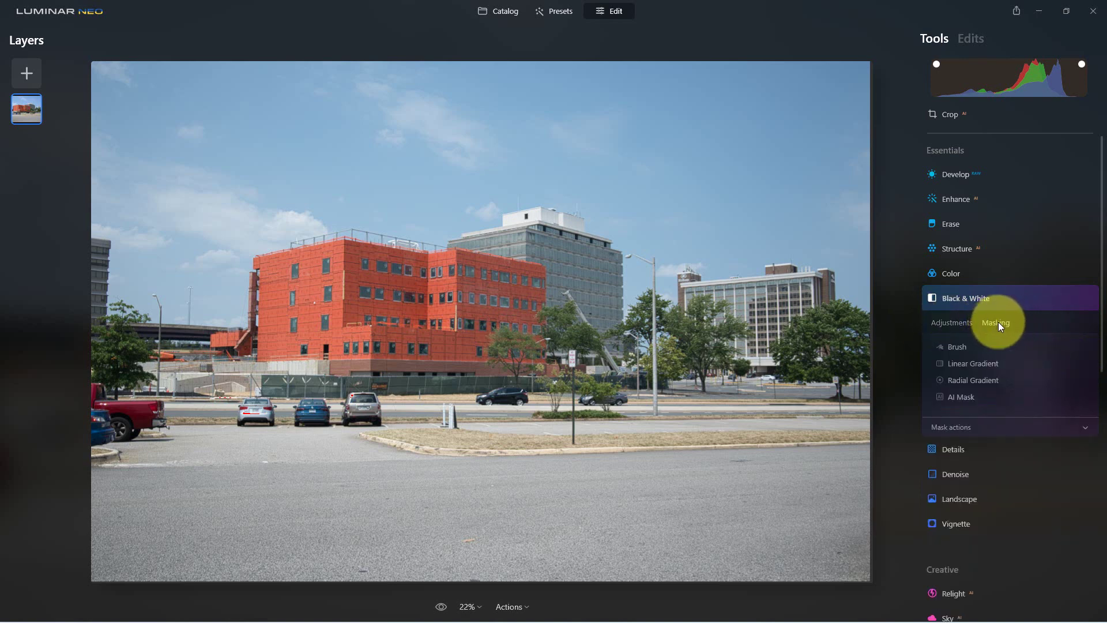
left_click(987, 368)
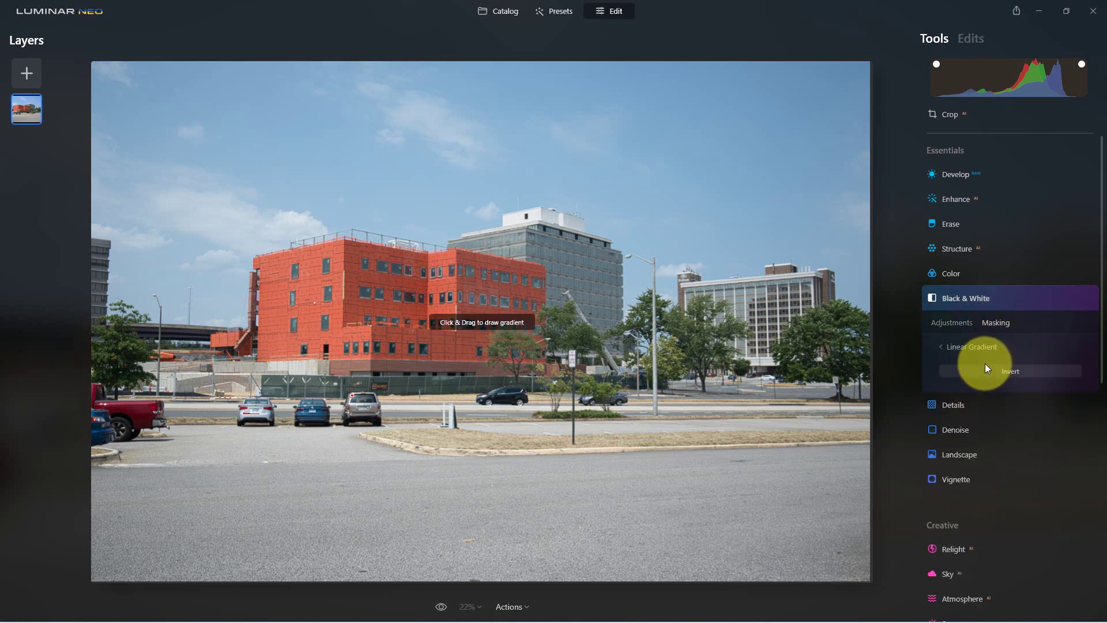
- Stretch the linear gradient from the parking lot up into the sky, then collapse Black & White
left_click_drag(493, 516, 490, 142)
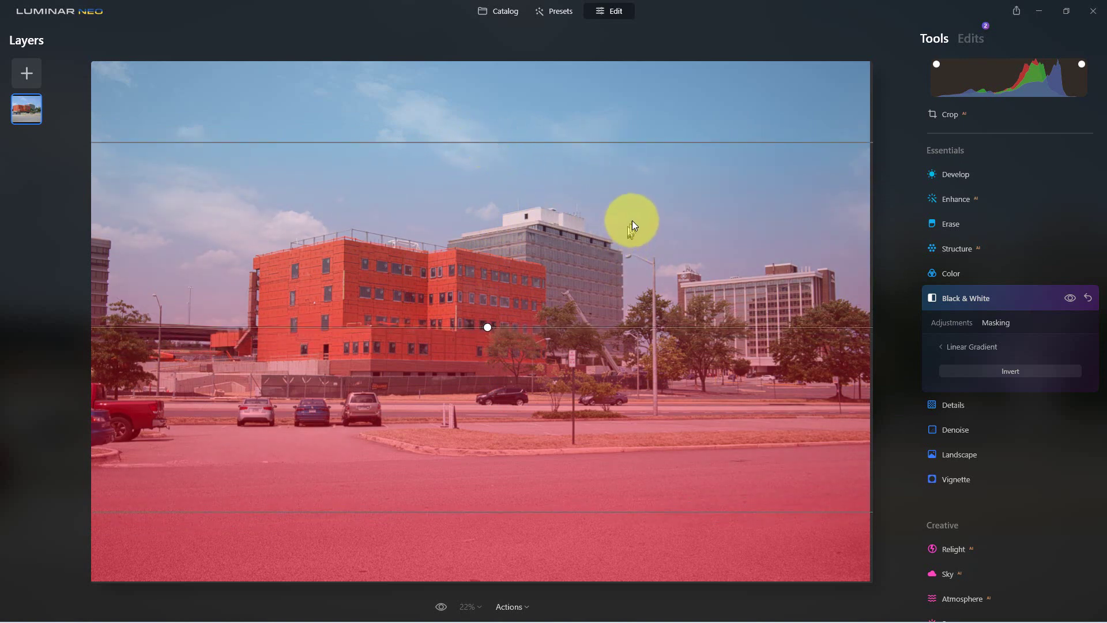
left_click(997, 296)
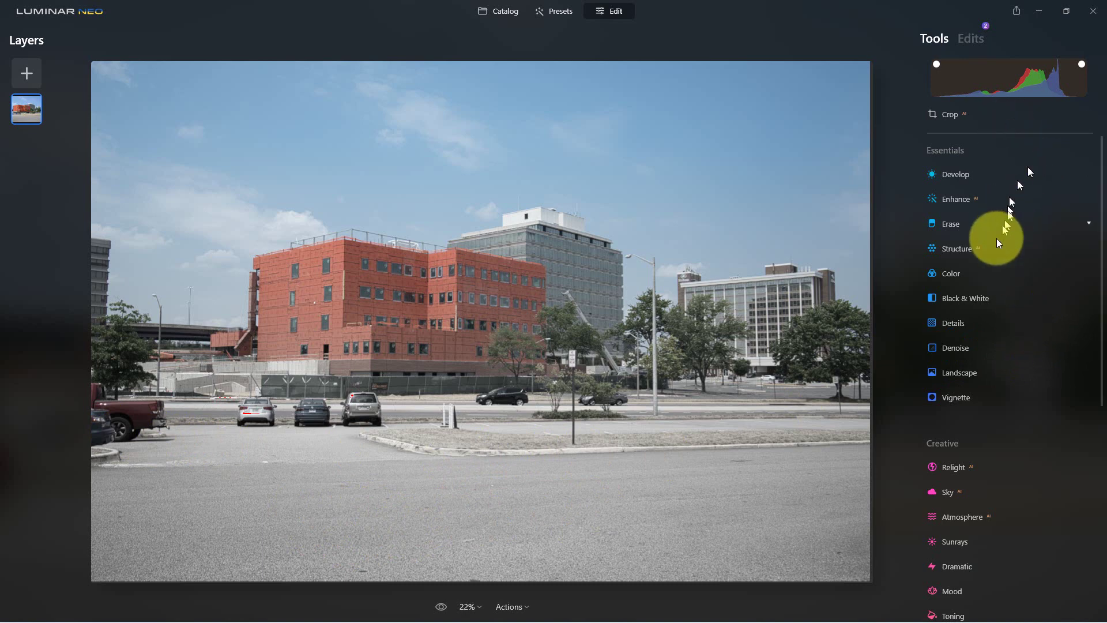
- Discard all edits to restore the full-colour photo and return to the Tools list
left_click(975, 38)
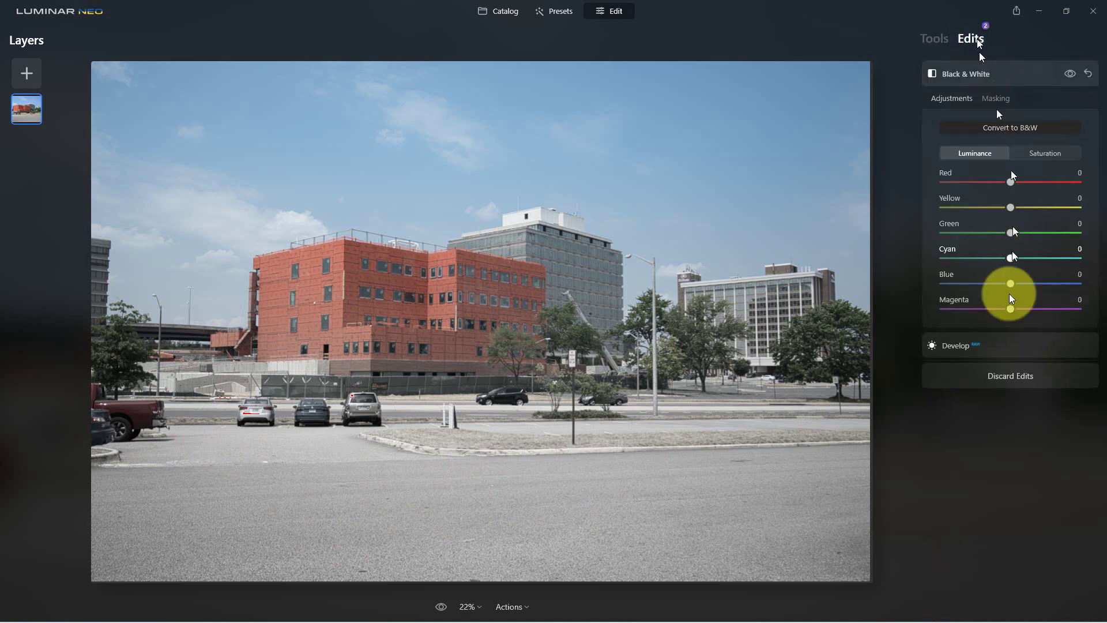
left_click(1013, 382)
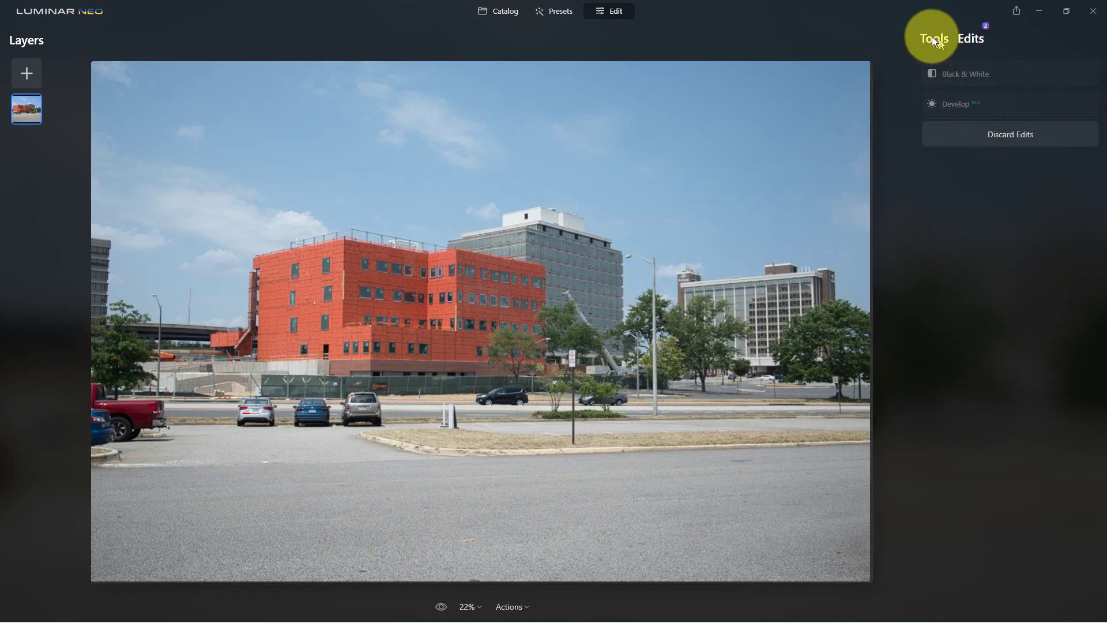
left_click(934, 38)
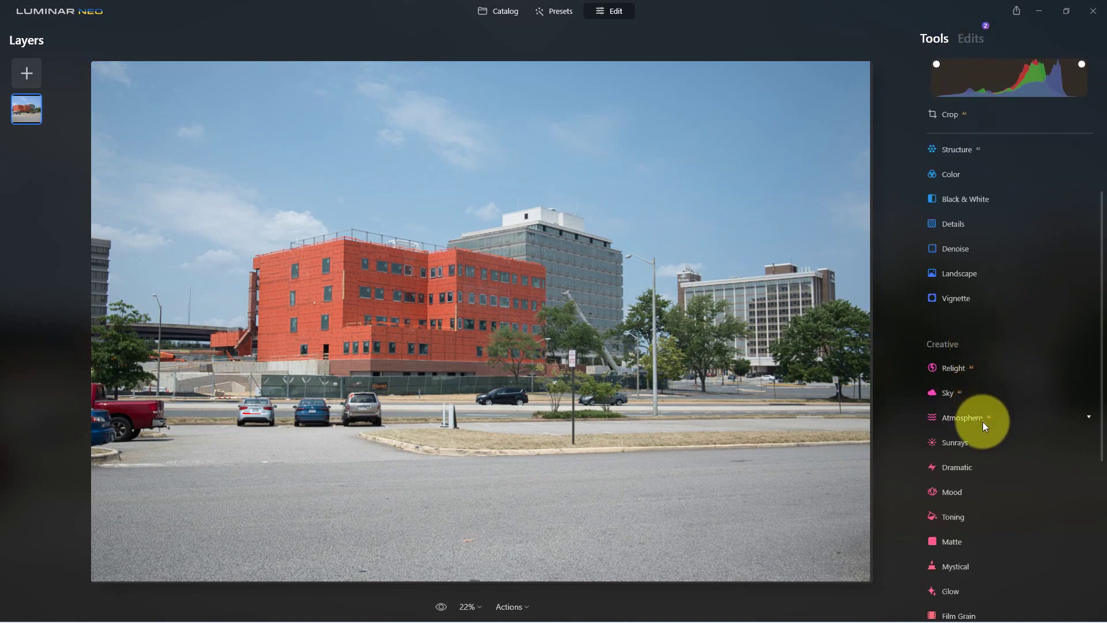
scroll(981, 241, "up", 2)
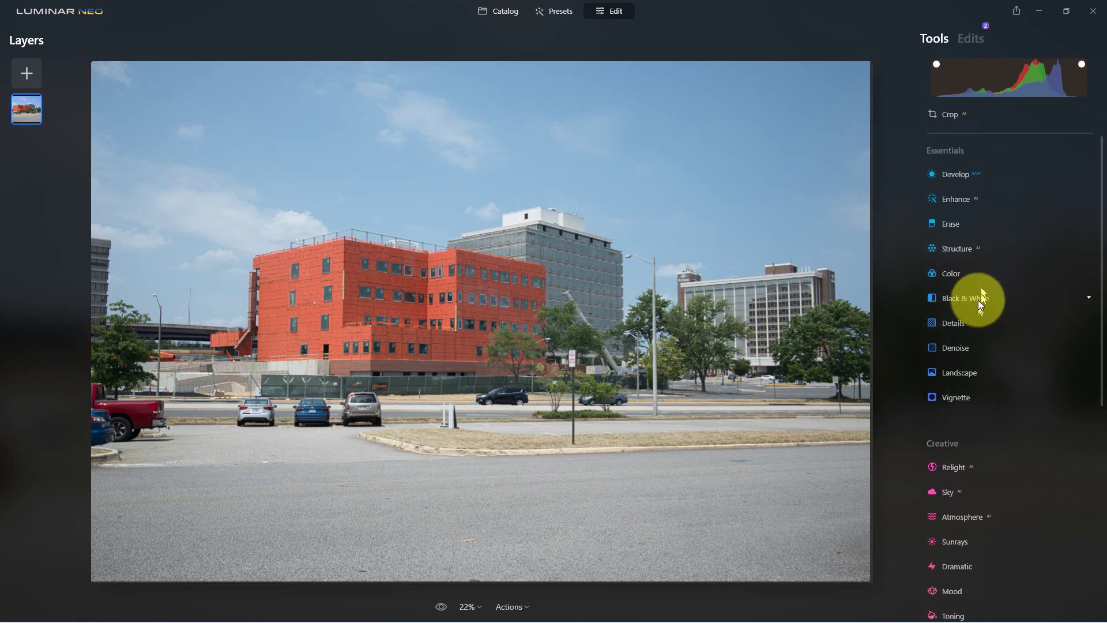
- Give Black & White an inverted Radial Gradient mask centred on the orange building
left_click(979, 298)
left_click(994, 324)
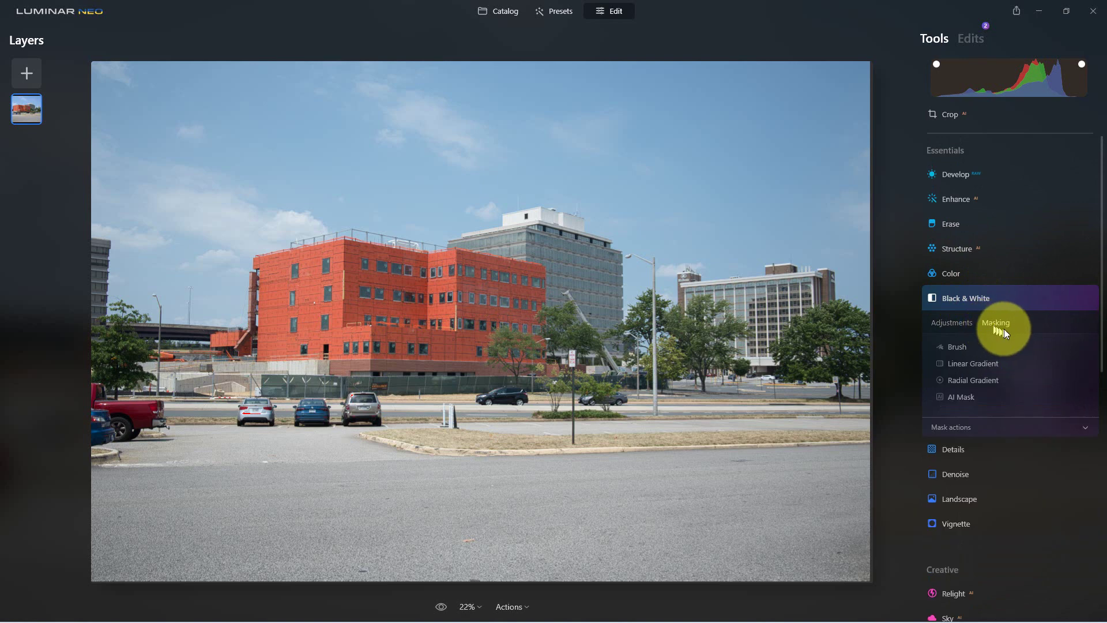
left_click(990, 380)
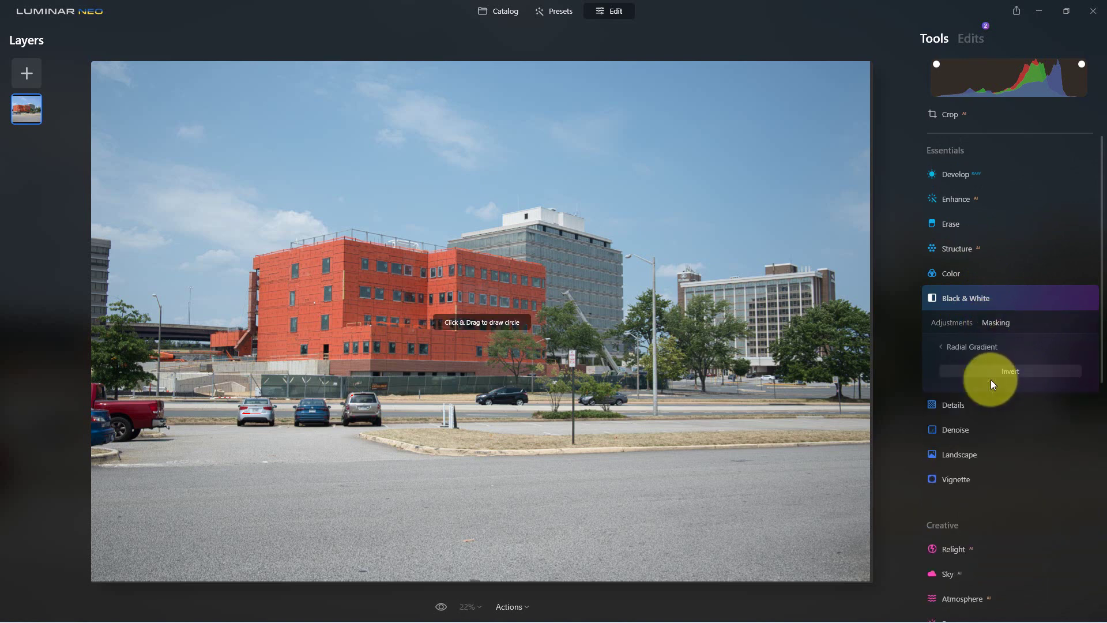
mouse_move(370, 312)
left_mouse_down()
mouse_move(420, 257)
mouse_move(449, 236)
mouse_move(455, 252)
left_mouse_up()
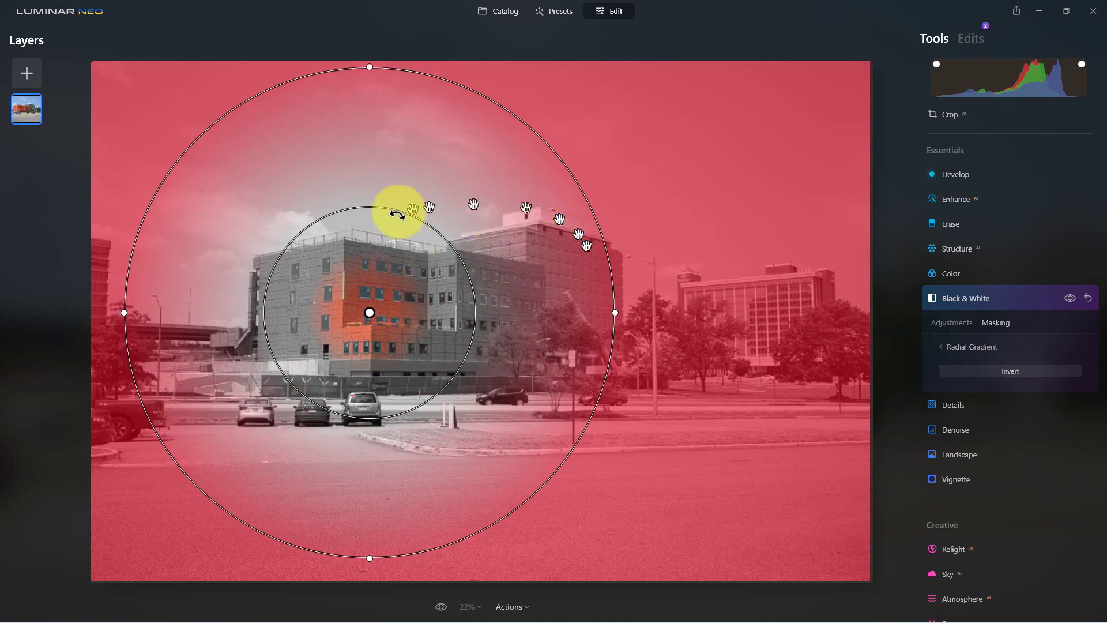
left_click(370, 312)
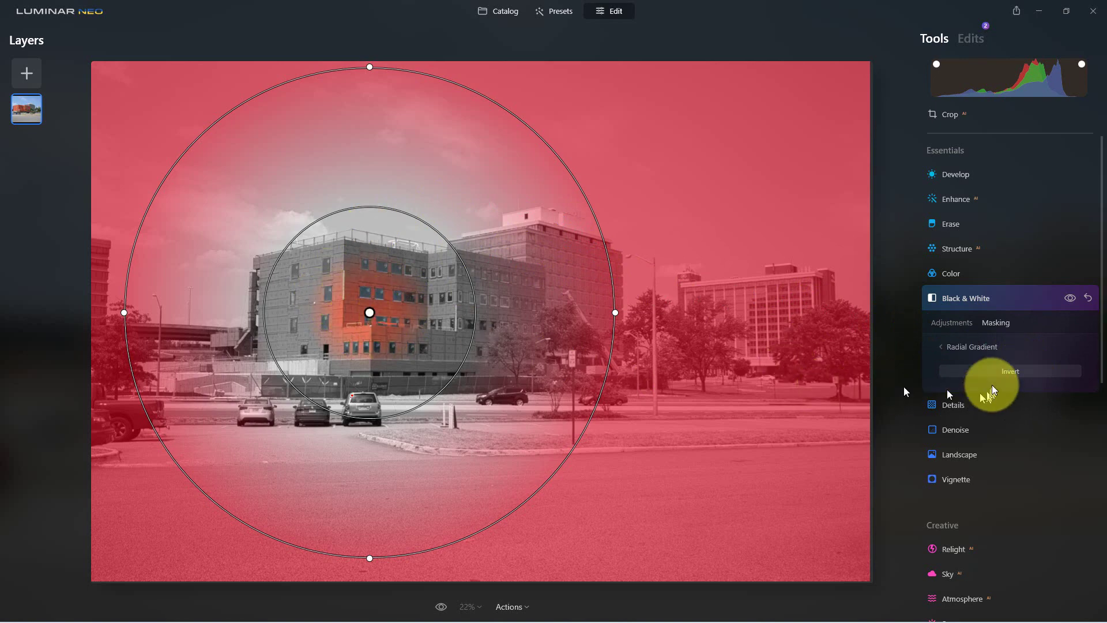
left_click(1003, 372)
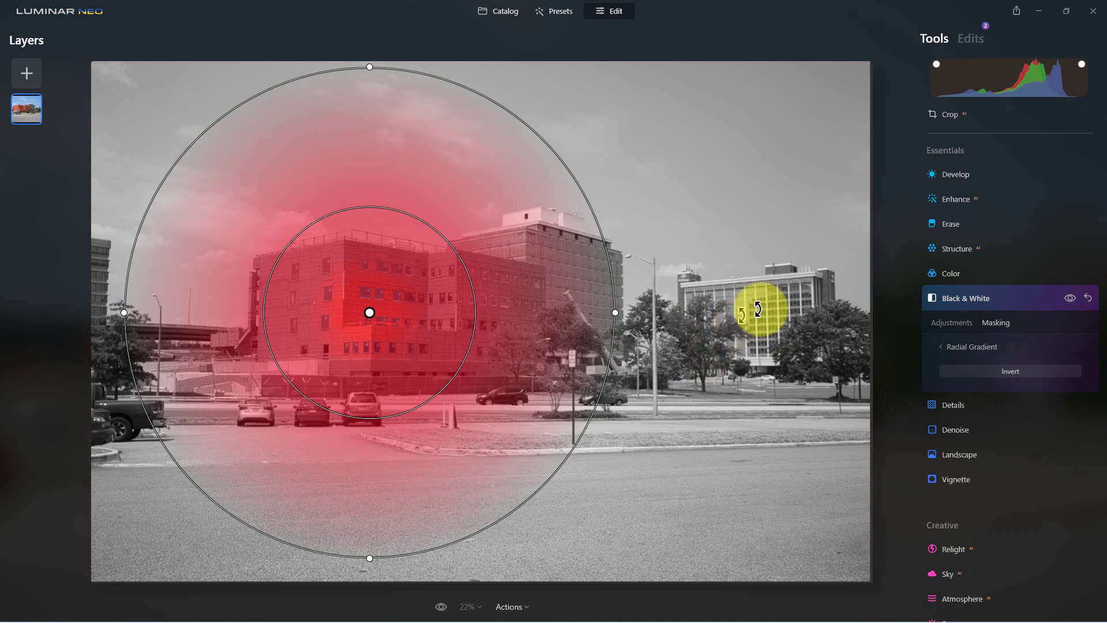
left_click(970, 302)
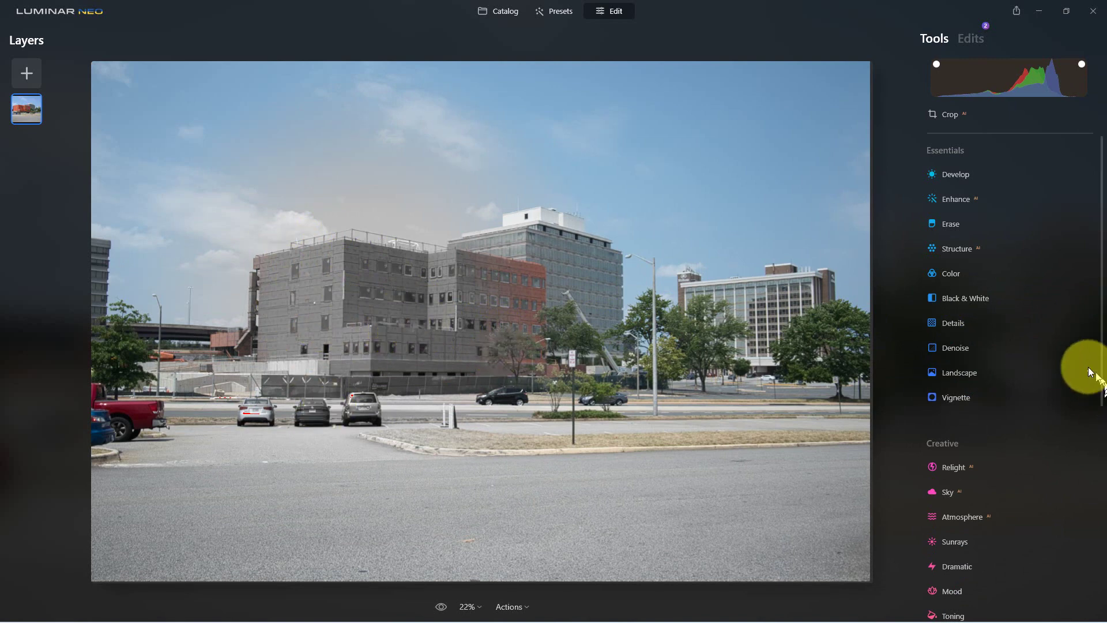
- Discard all edits and go back to the Tools list
left_click(980, 43)
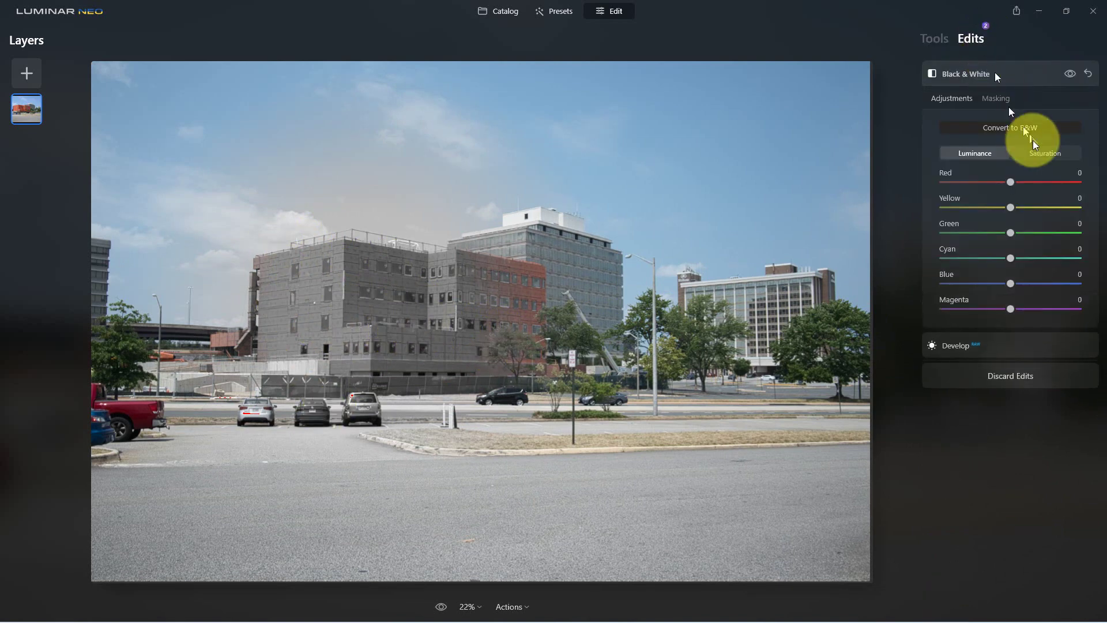
left_click(999, 373)
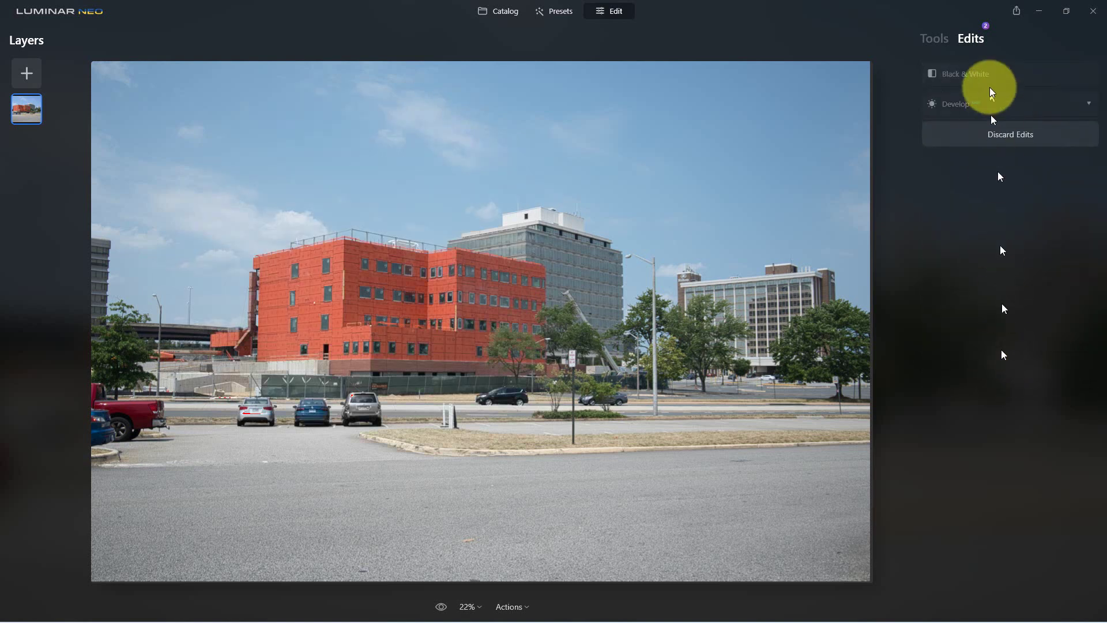
left_click(940, 40)
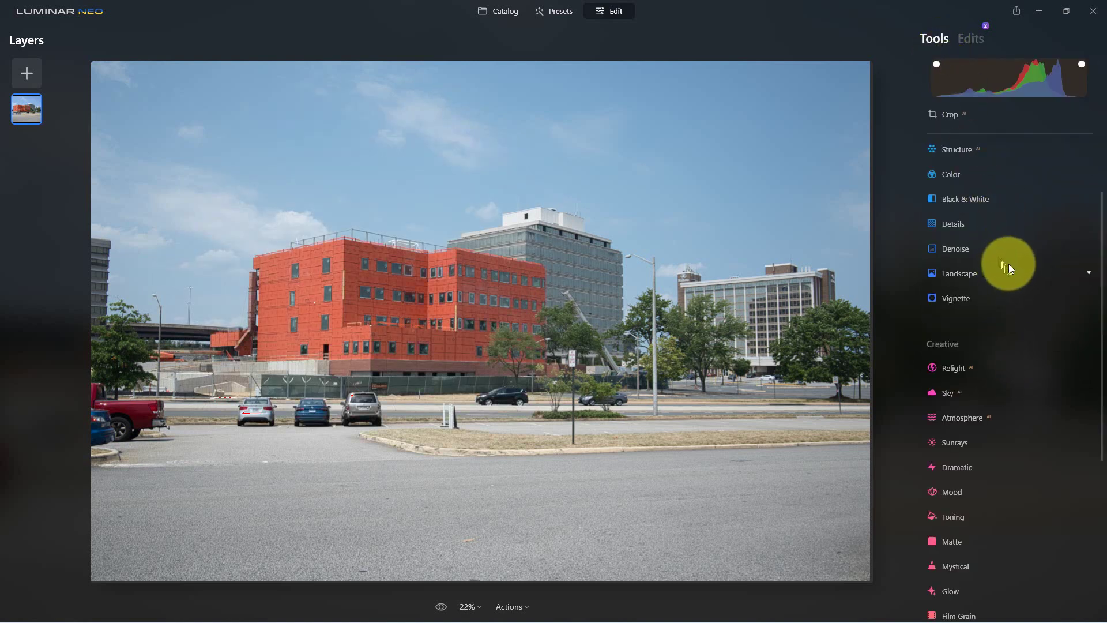
- Start an AI Mask on Black & White, covering the buildings with Architecture
left_click(964, 198)
left_click(996, 224)
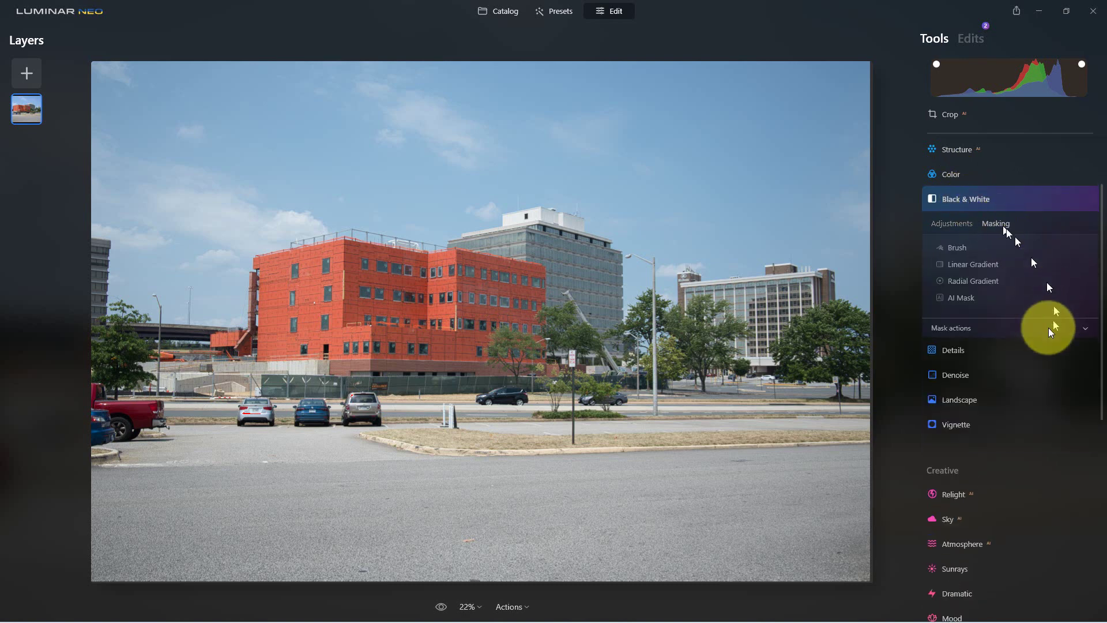
left_click(964, 300)
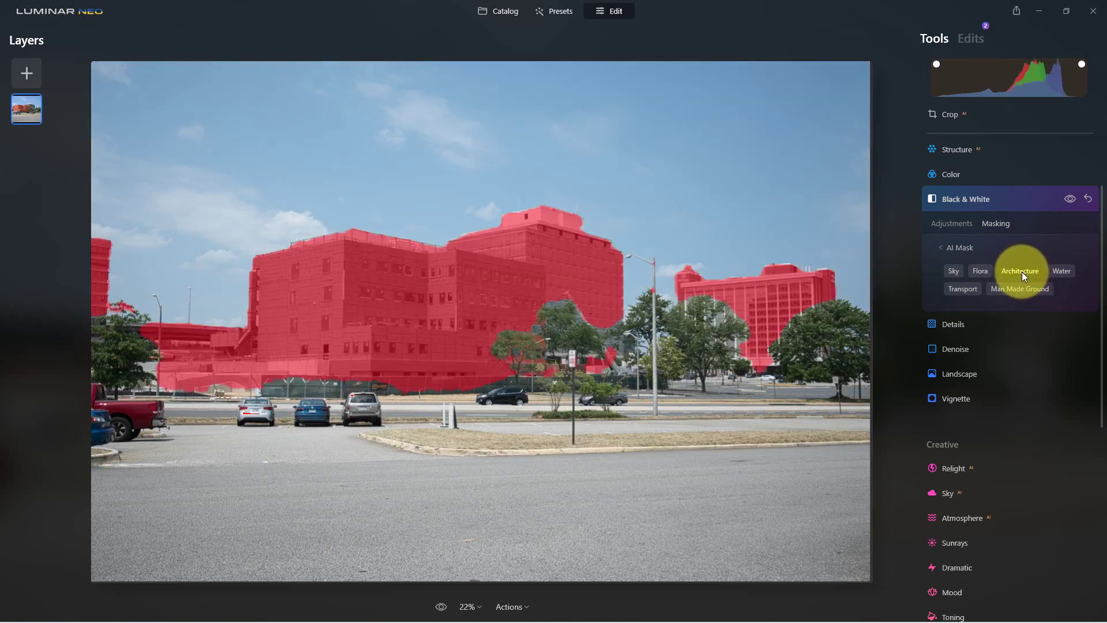
- Switch the AI Mask from Architecture to Sky and Flora, briefly trying Man Made Ground
left_click(596, 306)
left_click(325, 335)
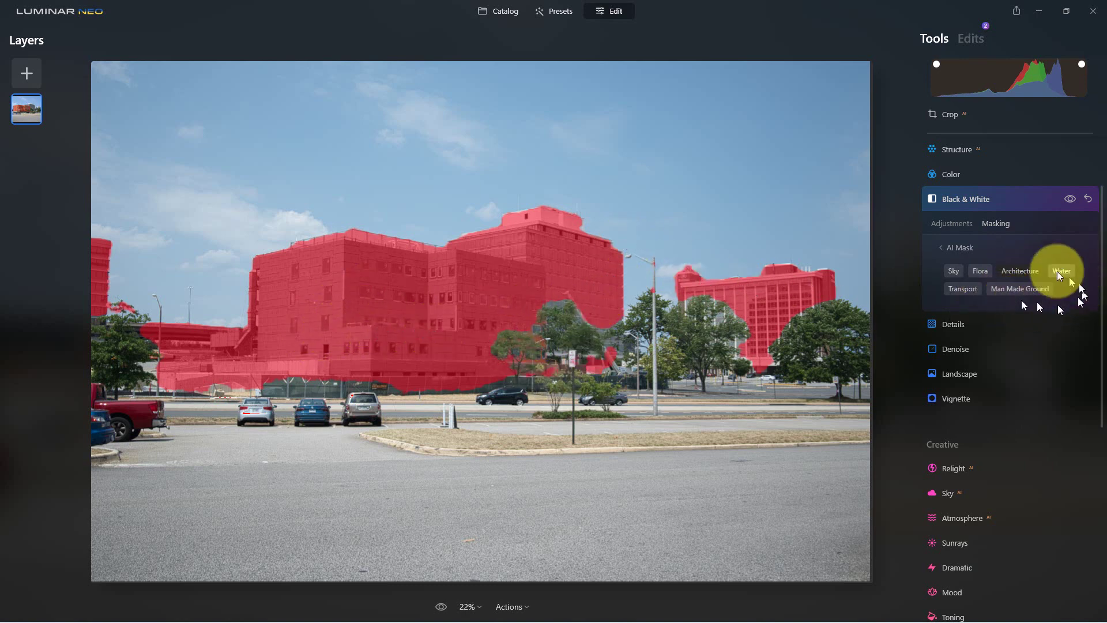
left_click(1027, 271)
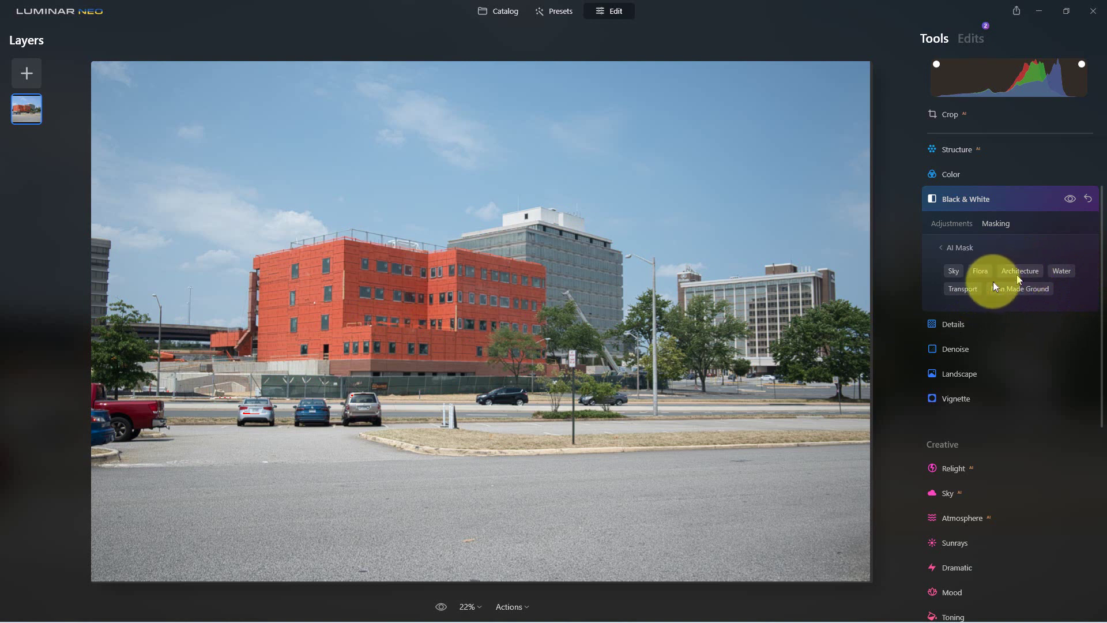
left_click(954, 275)
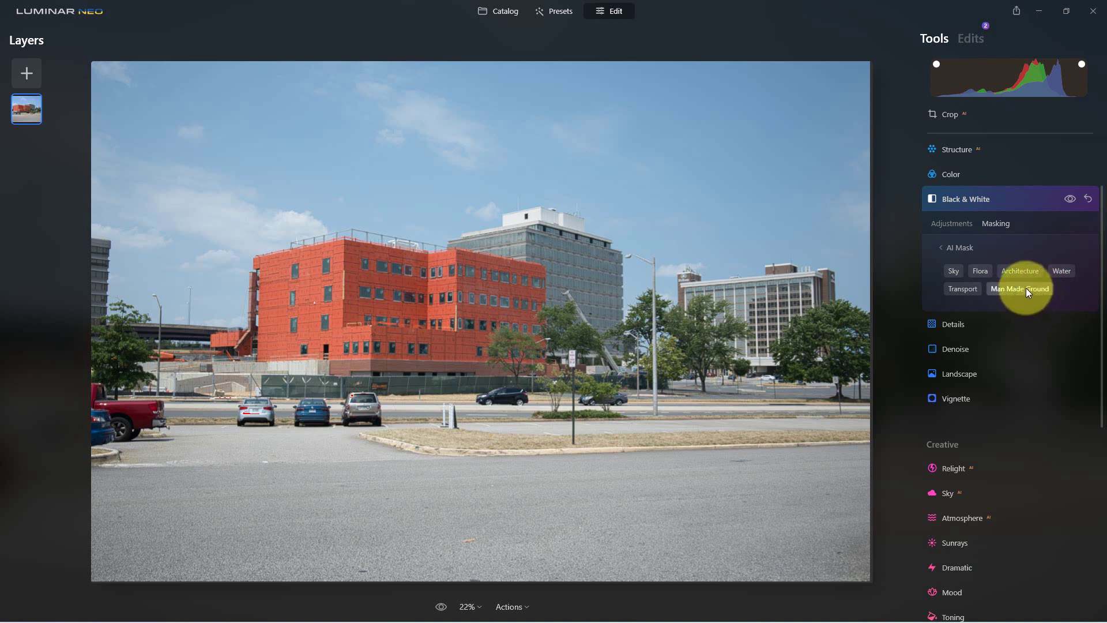
left_click(1026, 288)
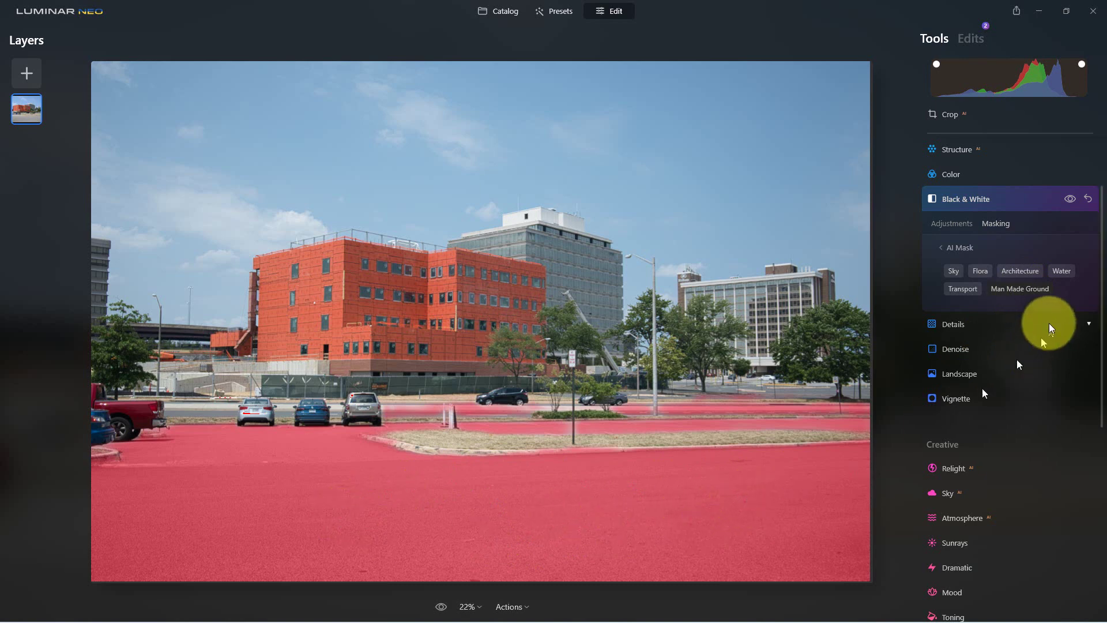
left_click(1029, 291)
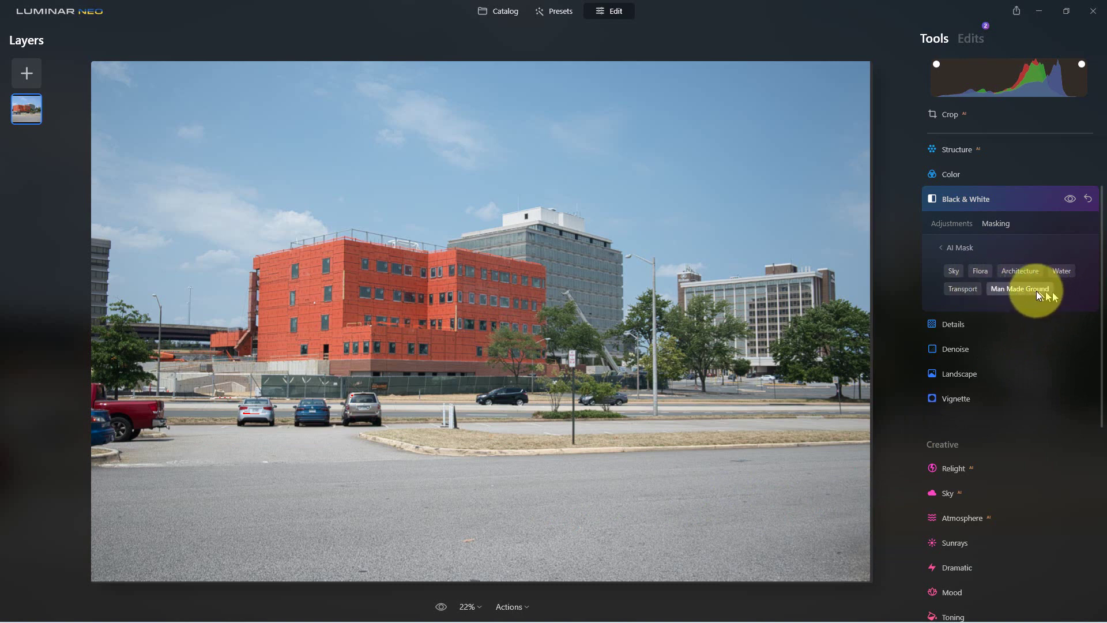
left_click(983, 270)
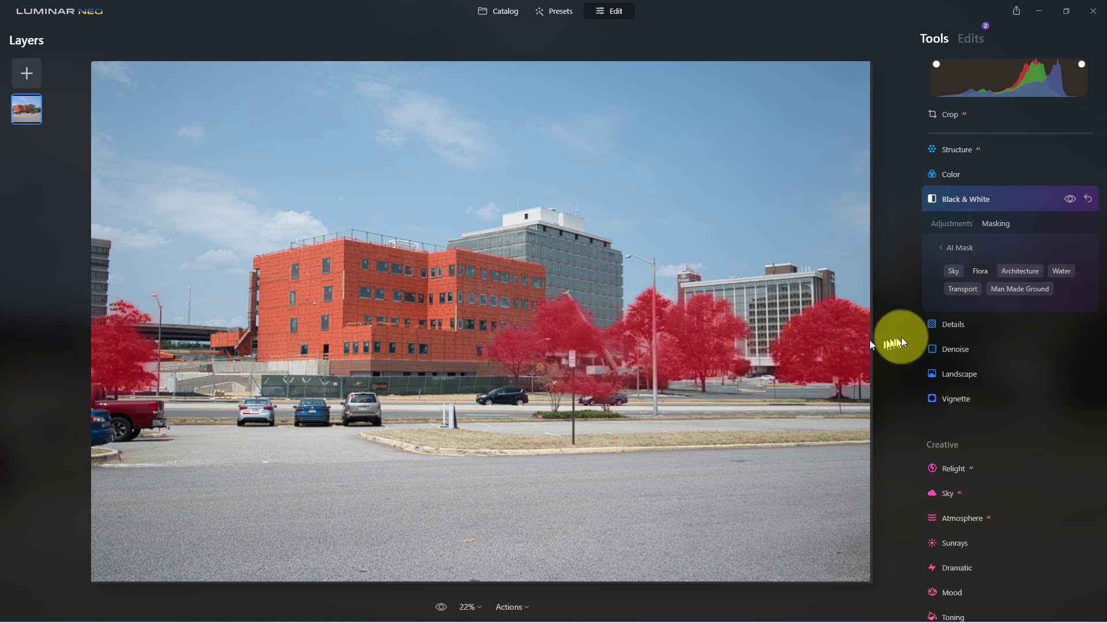
- Toggle Sky and select Transport in the AI Mask to pick out the parked cars
left_click(955, 269)
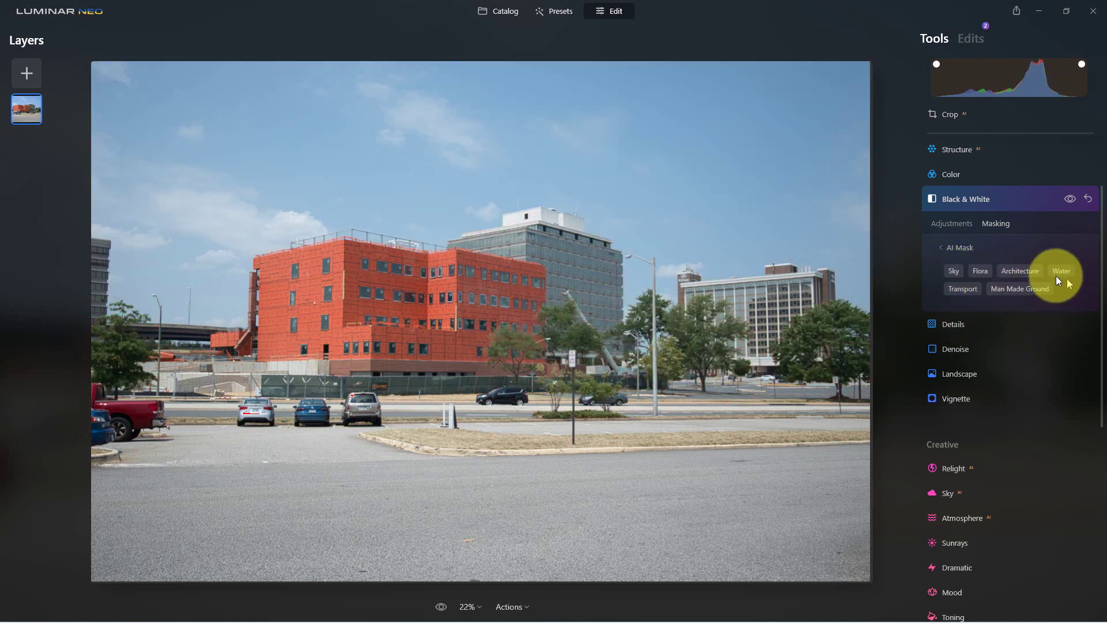
left_click(974, 288)
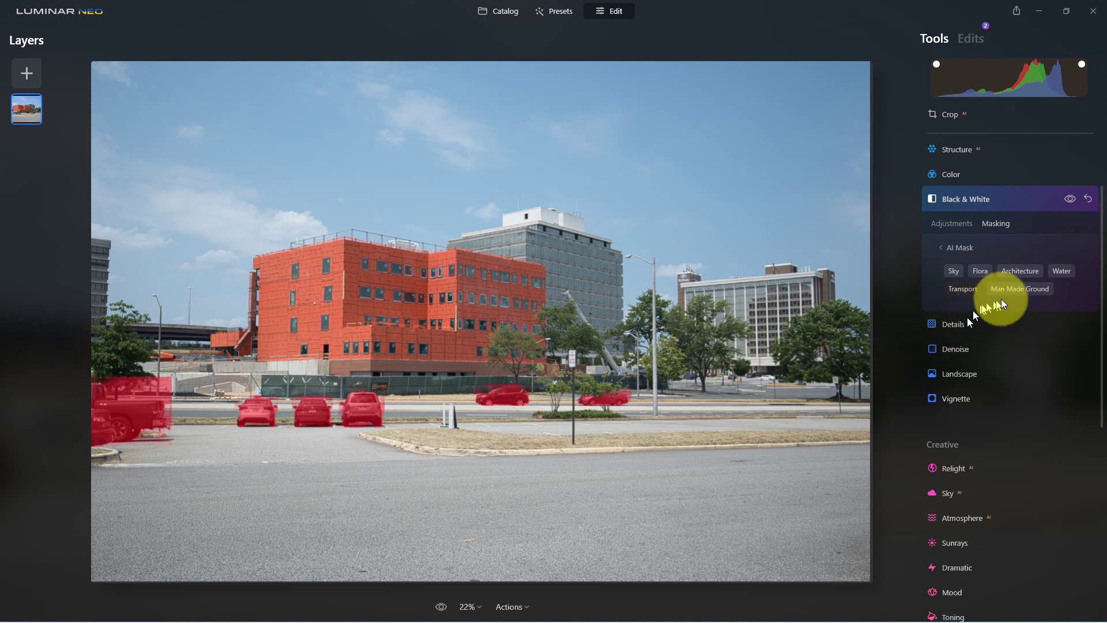
scroll(1067, 300, "up", 1)
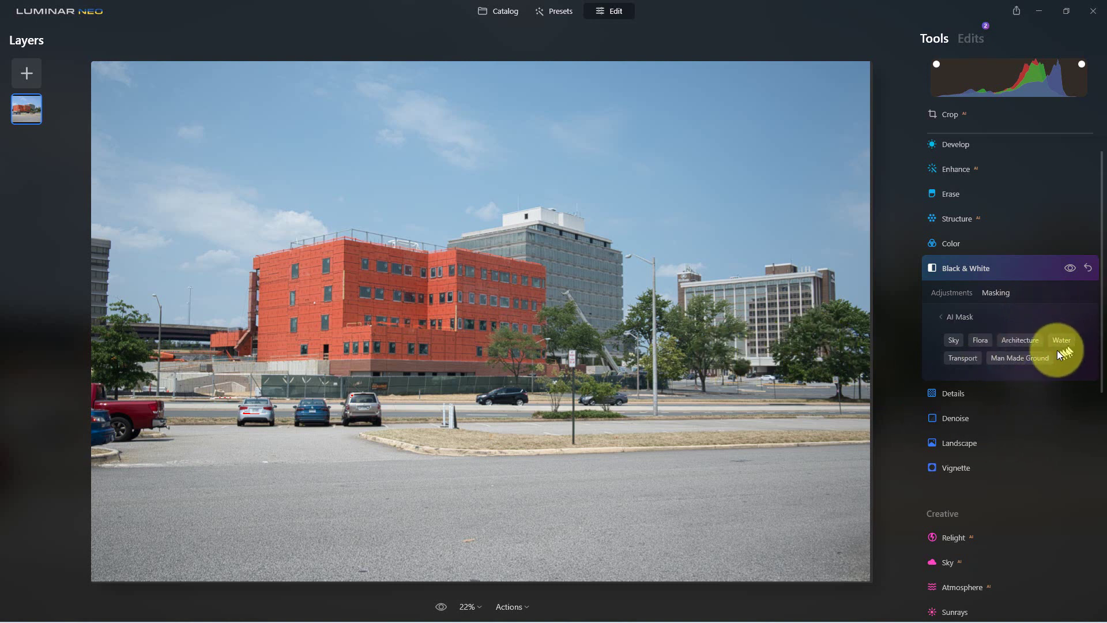
- Select Architecture and Flora in the AI Mask to cover the buildings and trees
left_click(1019, 343)
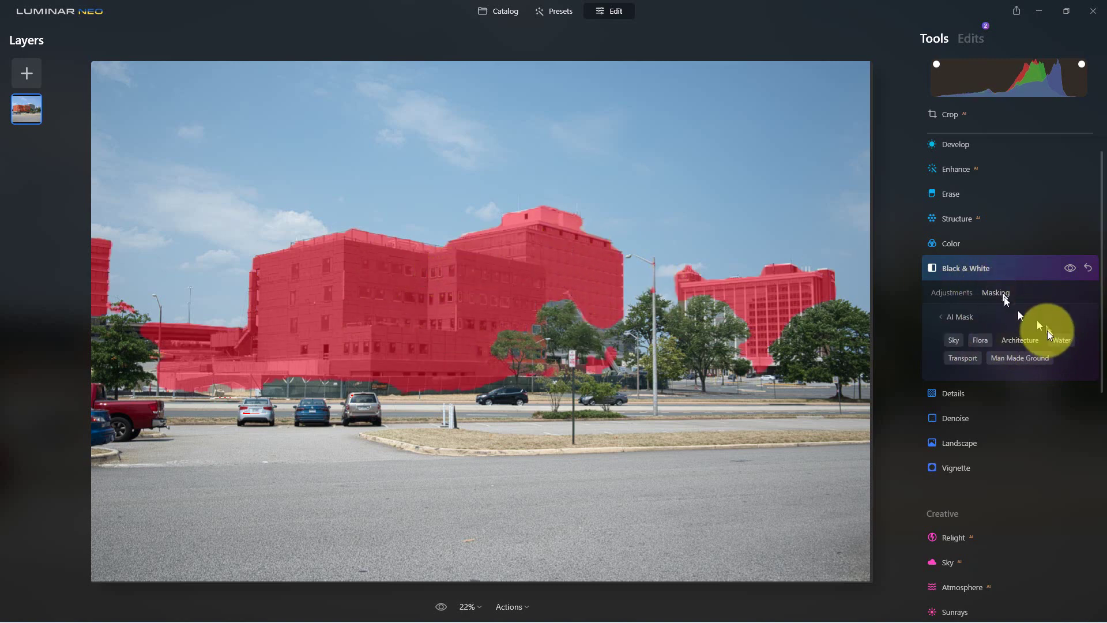
left_click(984, 343)
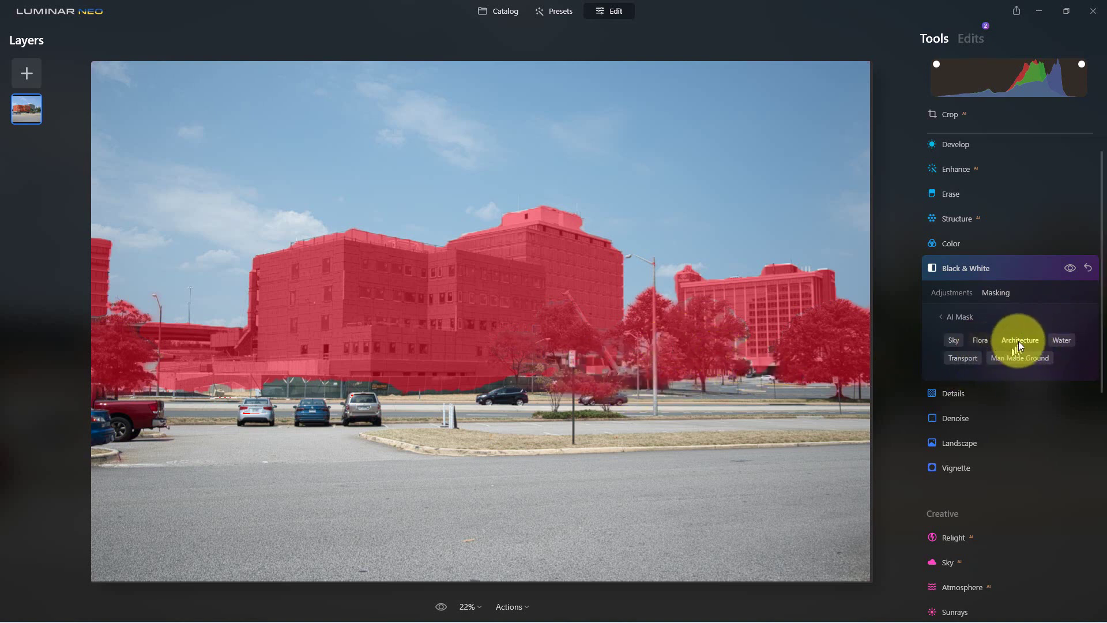
left_click(987, 340)
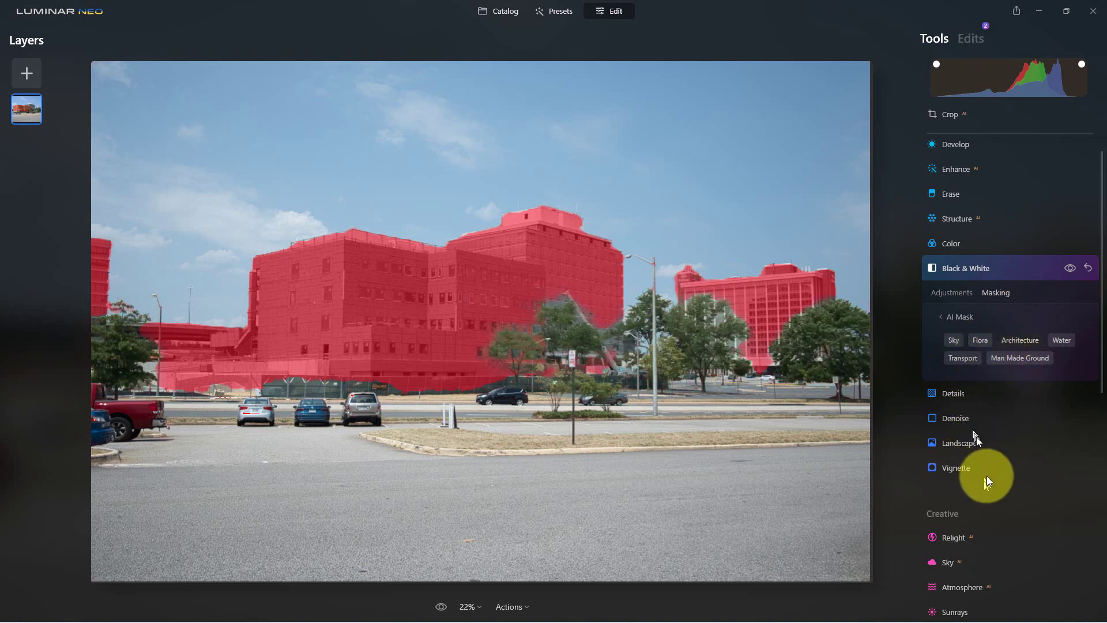